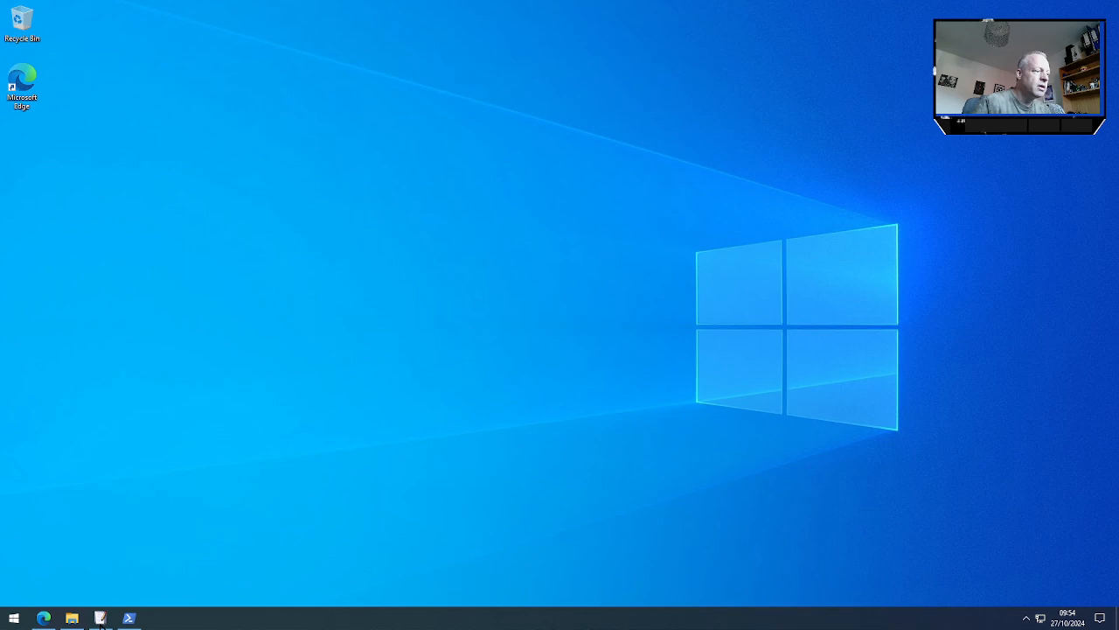
# Switch to Edge, look over the EmEditor search results and the emeditor.com download section, and return to the desktop
pyautogui.click(50, 619)
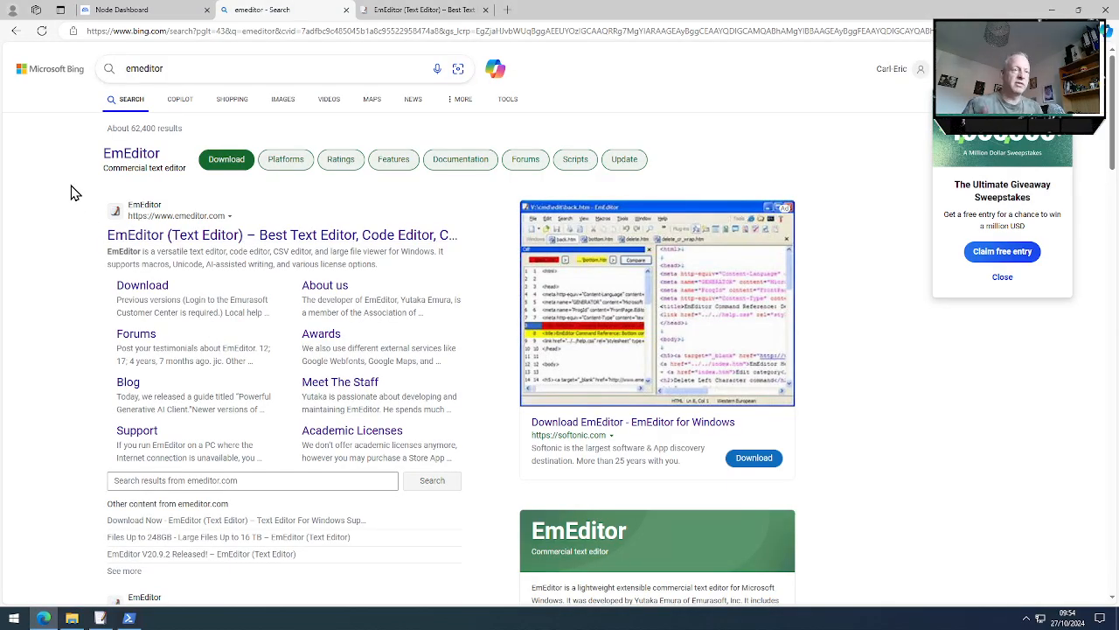
pyautogui.scroll(-1, 435, 329)
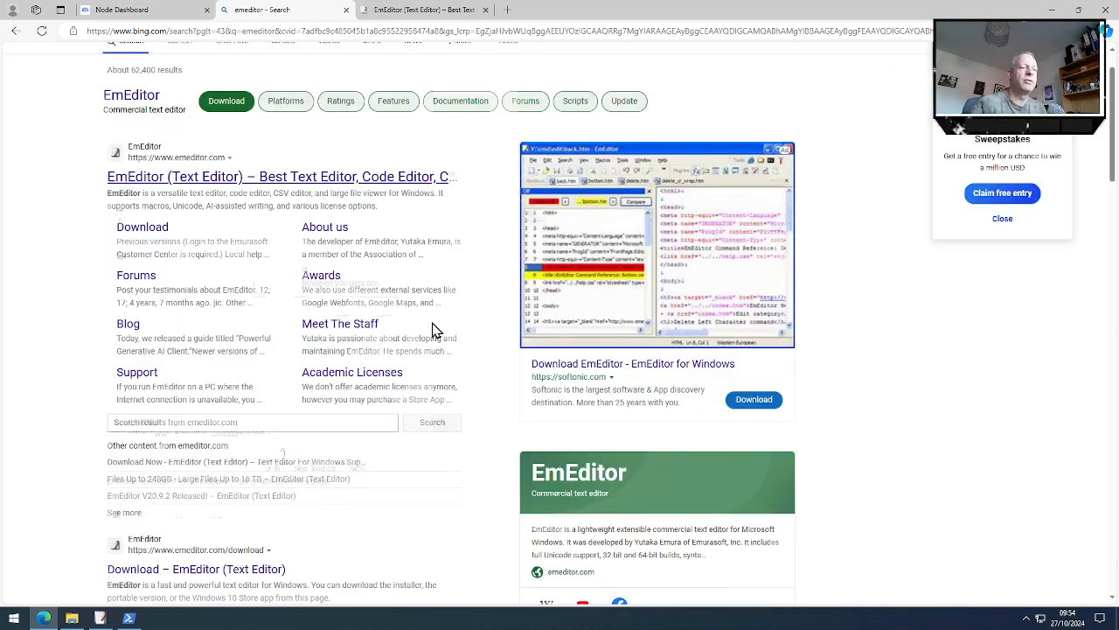
pyautogui.scroll(-10, 432, 333)
pyautogui.scroll(3, 425, 340)
pyautogui.scroll(2, 415, 197)
pyautogui.click(437, 11)
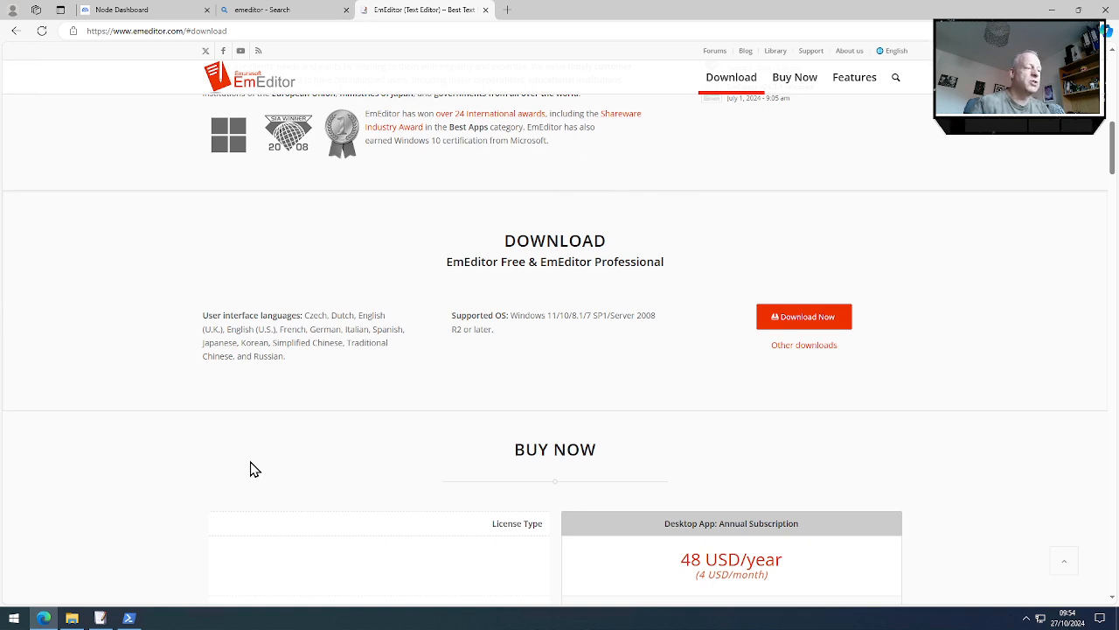
pyautogui.moveTo(101, 619)
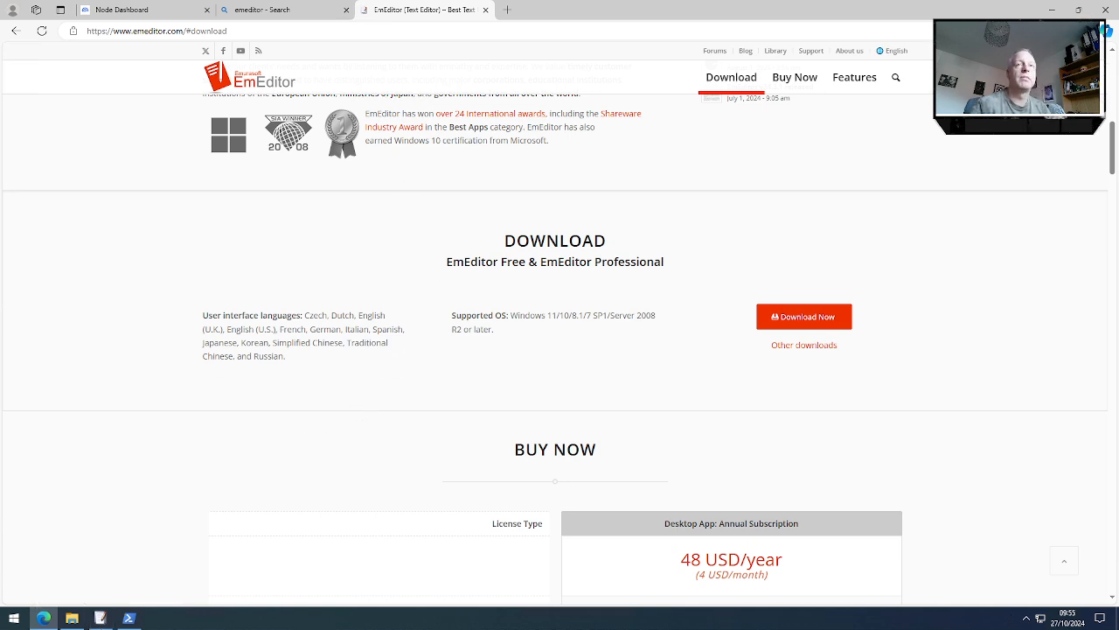
pyautogui.press('super+d')
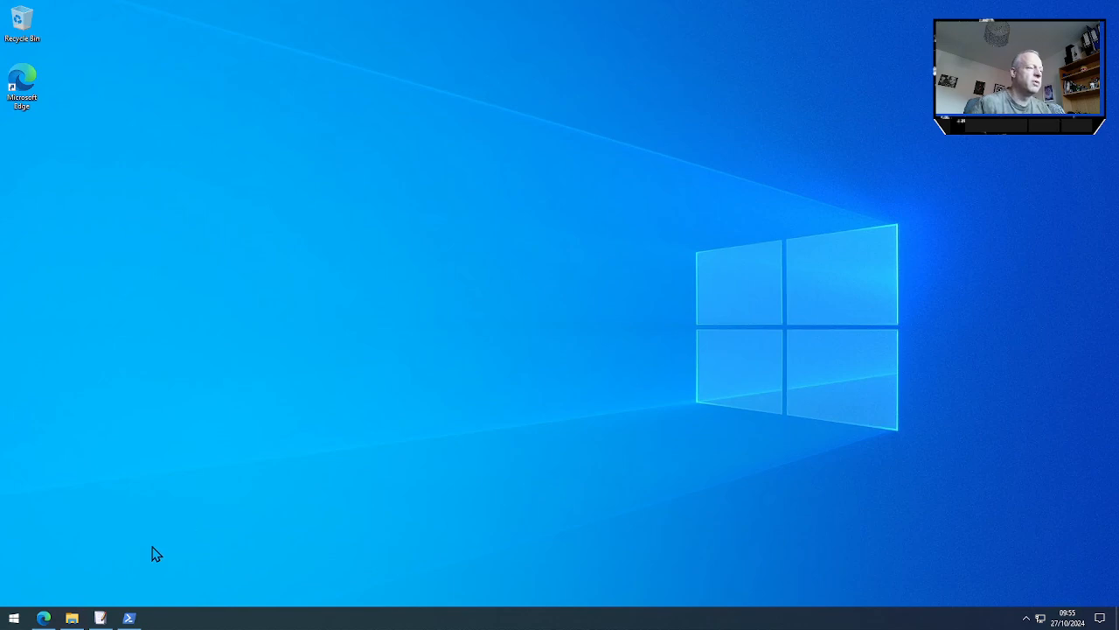
# Bring up the Storj Storage Node folder in File Explorer and check the prepared net stop storagenode command in PowerShell
pyautogui.click(74, 620)
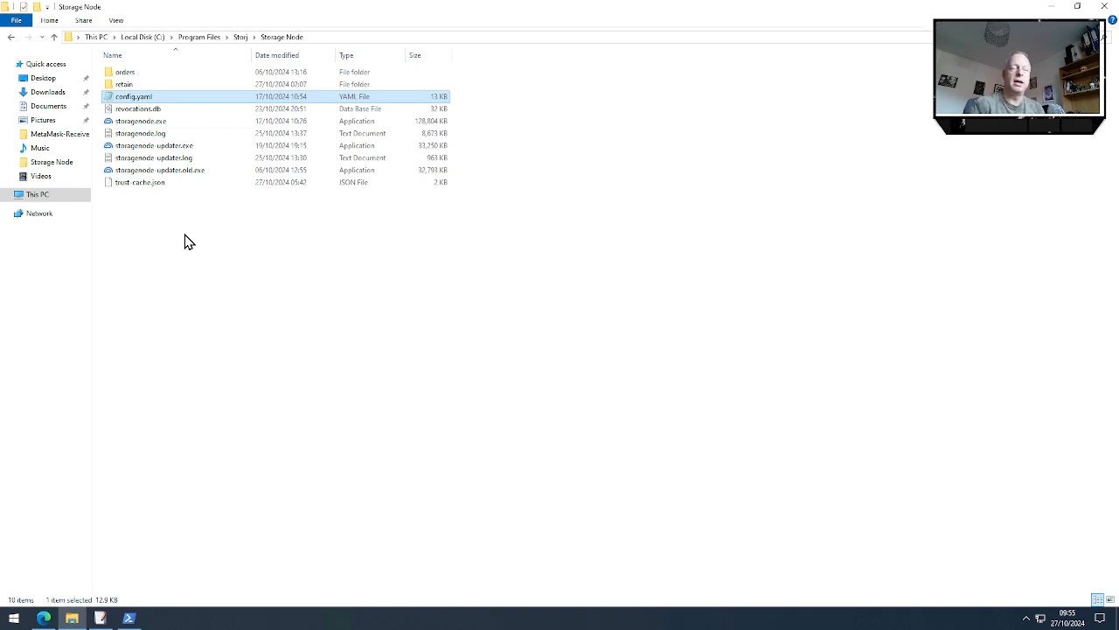
pyautogui.click(128, 618)
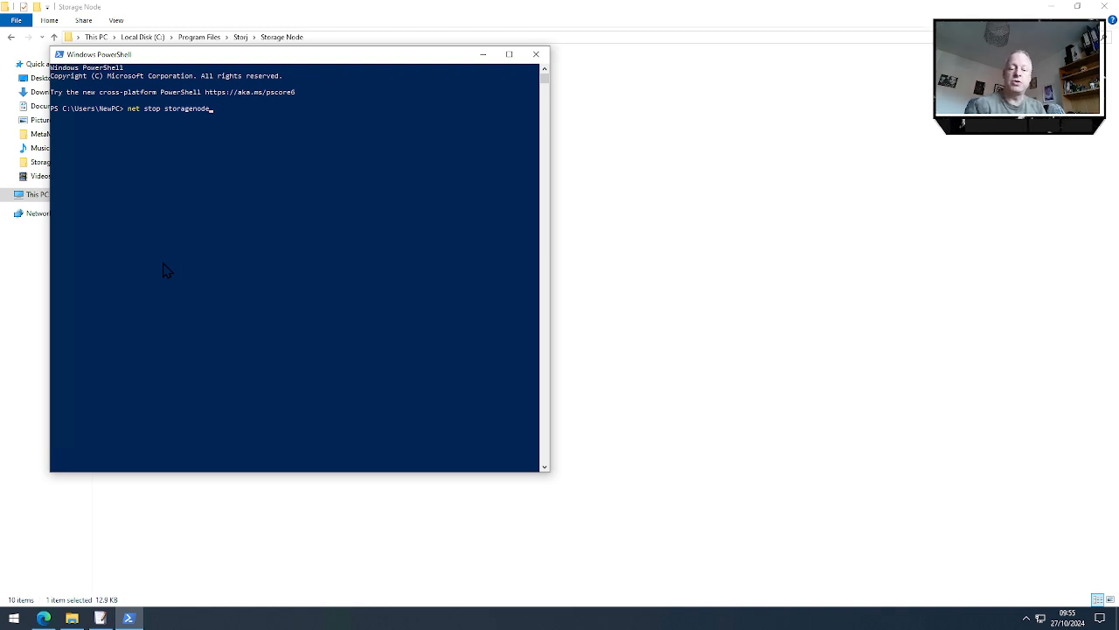
pyautogui.click(483, 54)
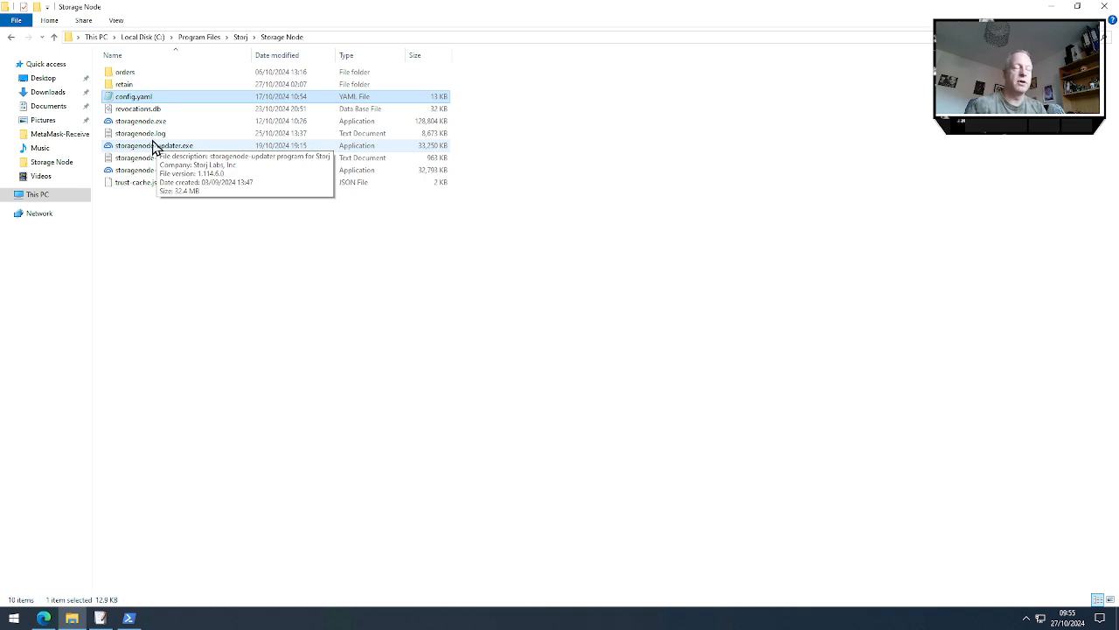
# Open storagenode.log from the Storage Node folder in EmEditor
pyautogui.click(145, 135)
pyautogui.rightClick(144, 134)
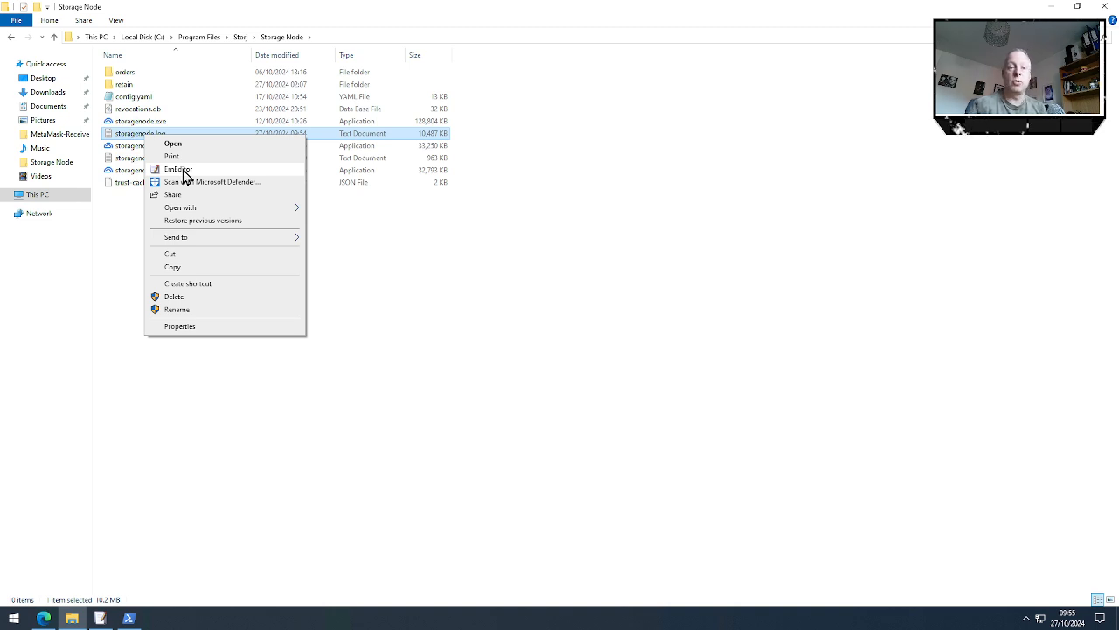
pyautogui.click(183, 173)
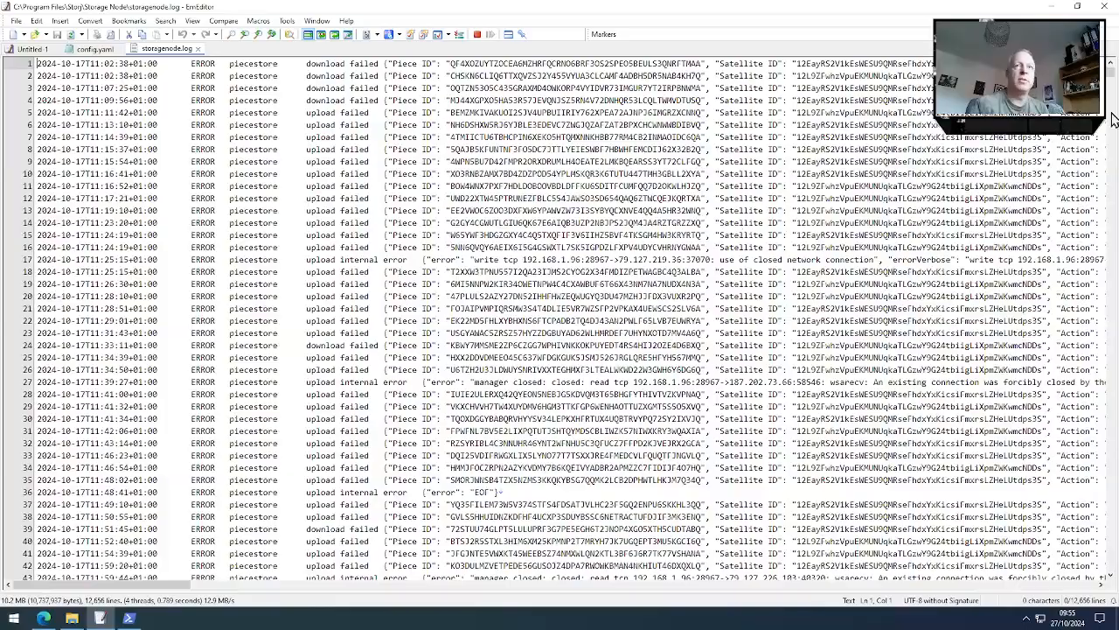
# Examine the latest entries at the end of storagenode.log, return to its first line, and close EmEditor
pyautogui.moveTo(1110, 73); pyautogui.dragTo(1116, 594)
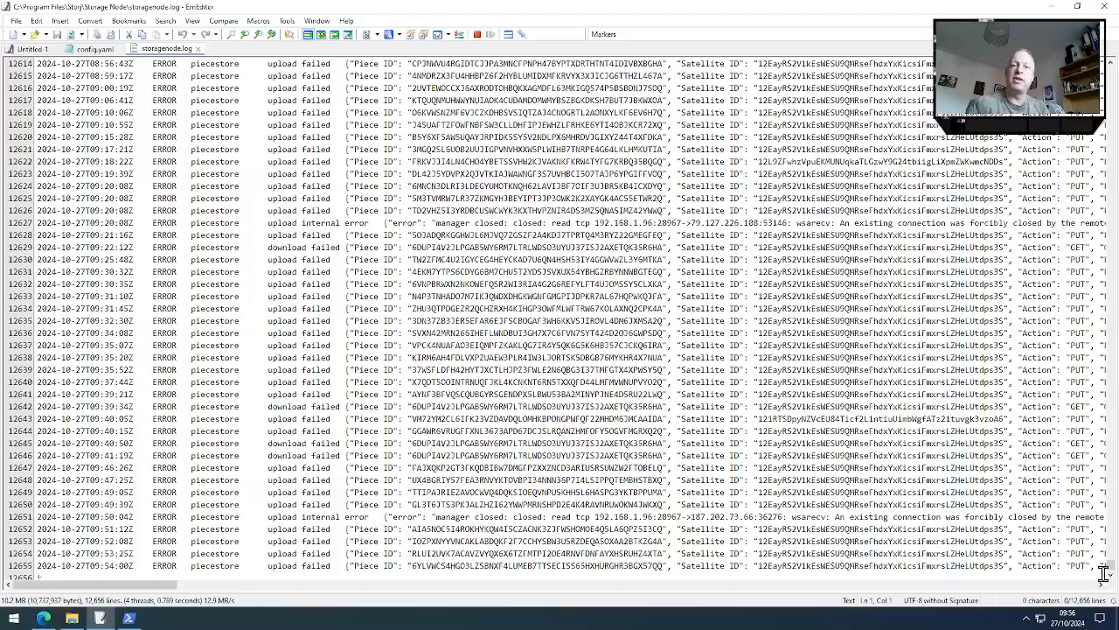
pyautogui.moveTo(1112, 568)
pyautogui.mouseDown()
pyautogui.moveTo(1109, 184)
pyautogui.moveTo(1111, 568)
pyautogui.mouseUp()
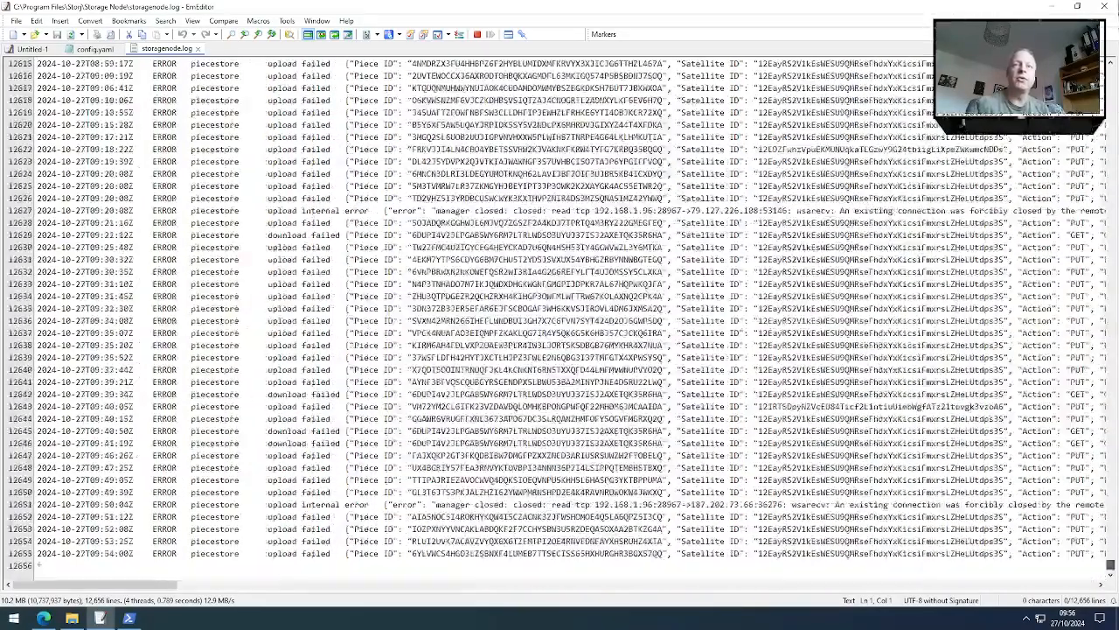
pyautogui.hotkey('ctrl', 'Home')
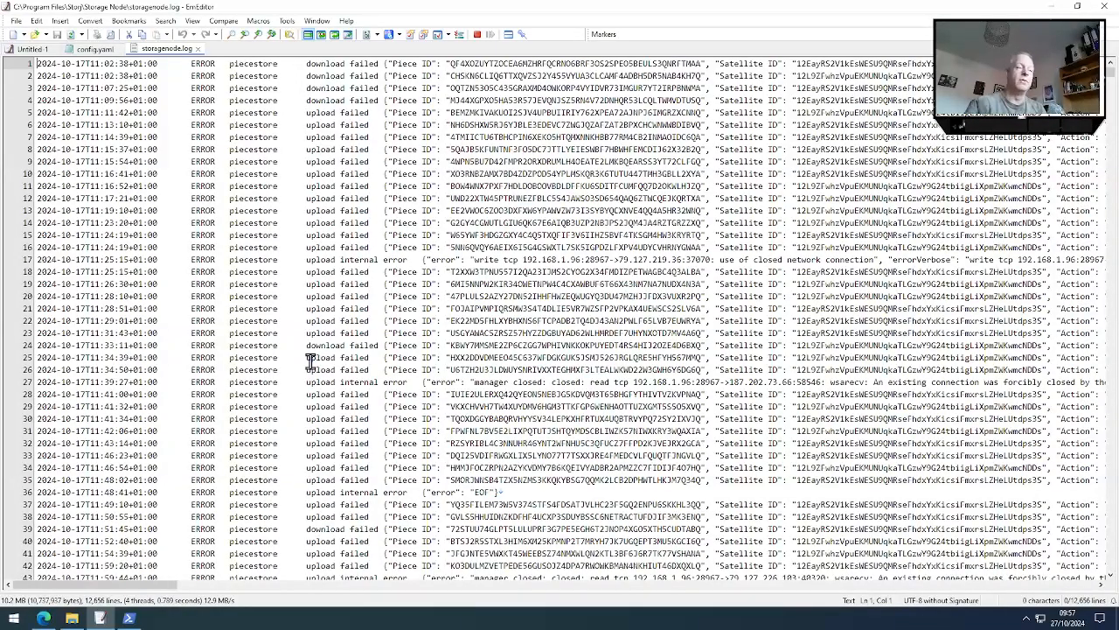
pyautogui.click(1103, 6)
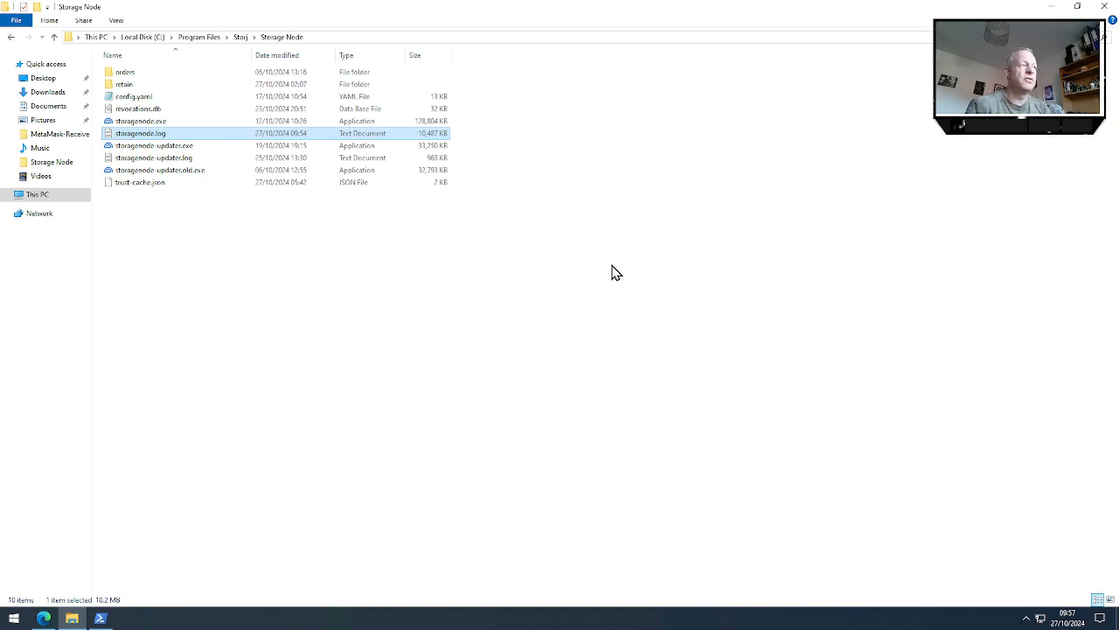
# Open config.yaml from the Storage Node folder in EmEditor
pyautogui.click(135, 98)
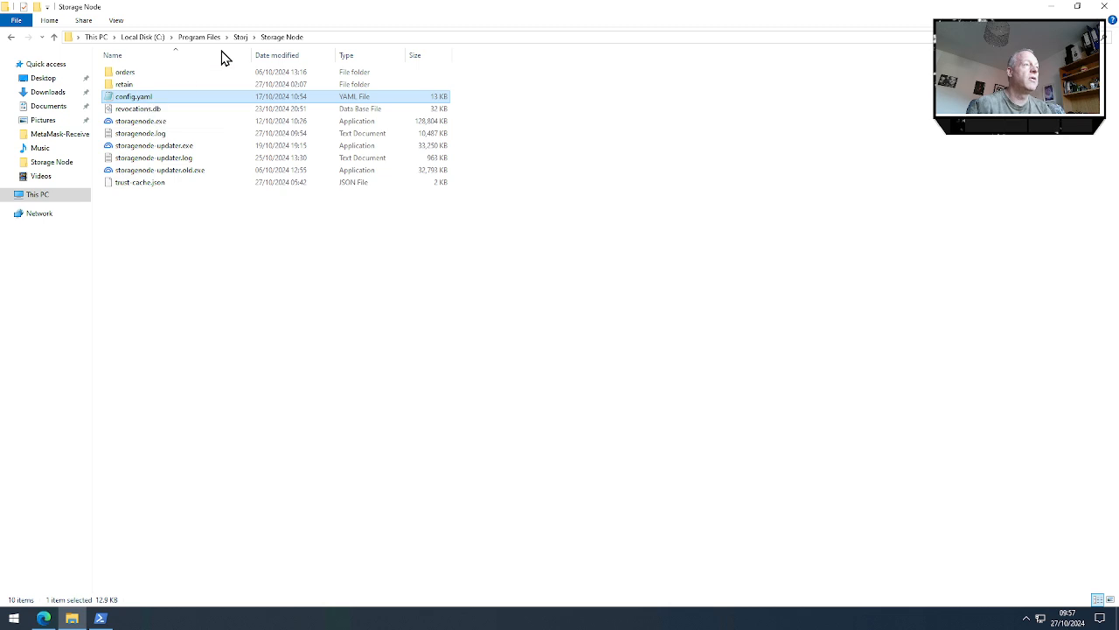
pyautogui.rightClick(136, 100)
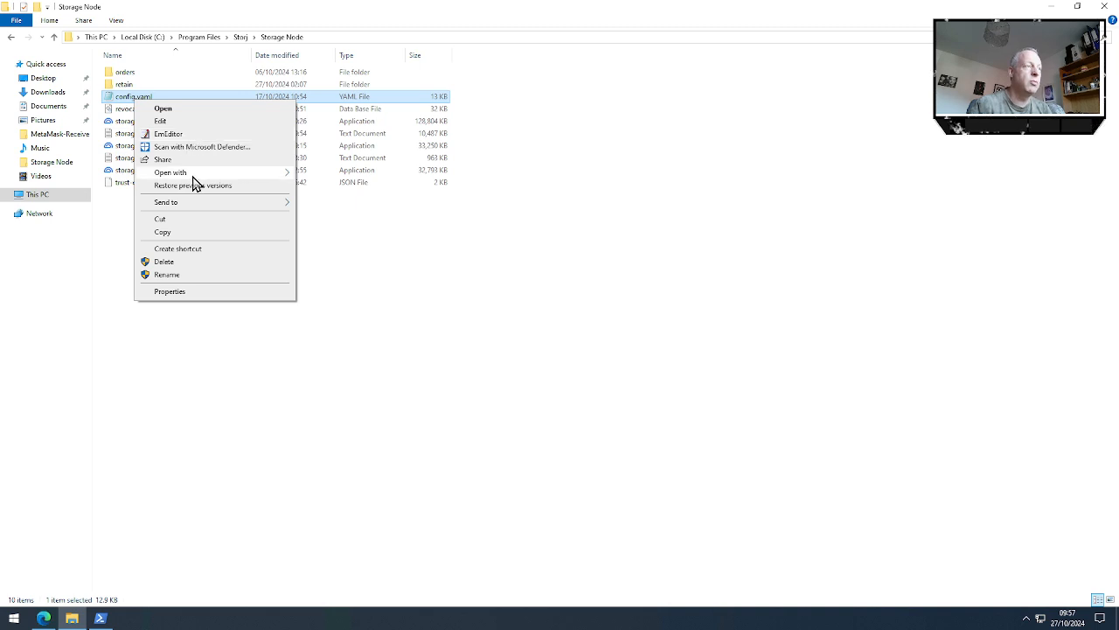
pyautogui.click(172, 136)
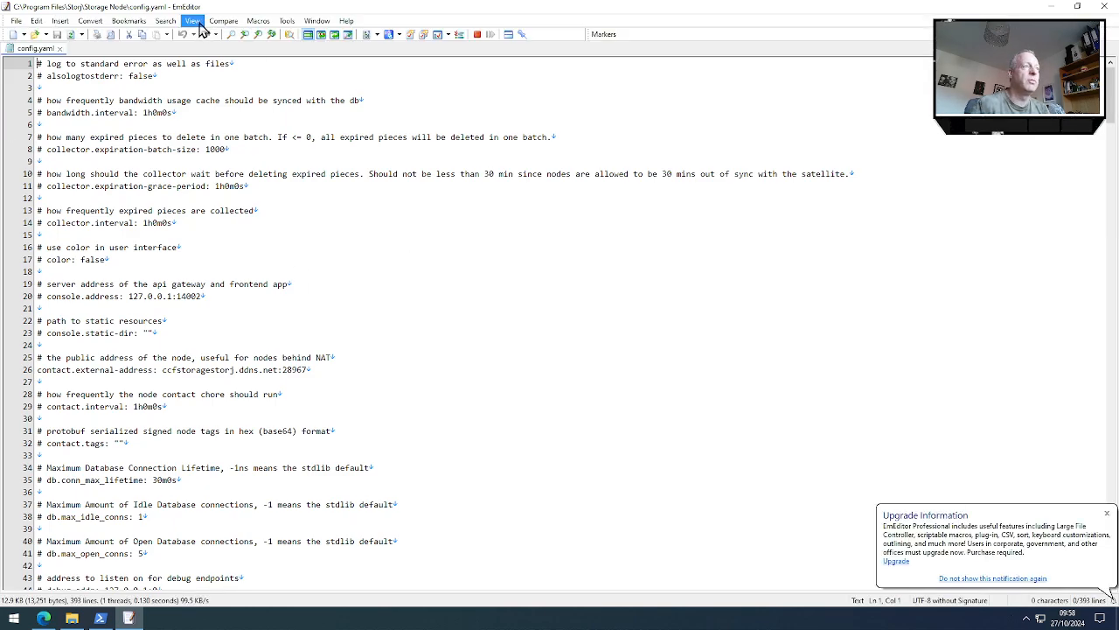
pyautogui.click(196, 22)
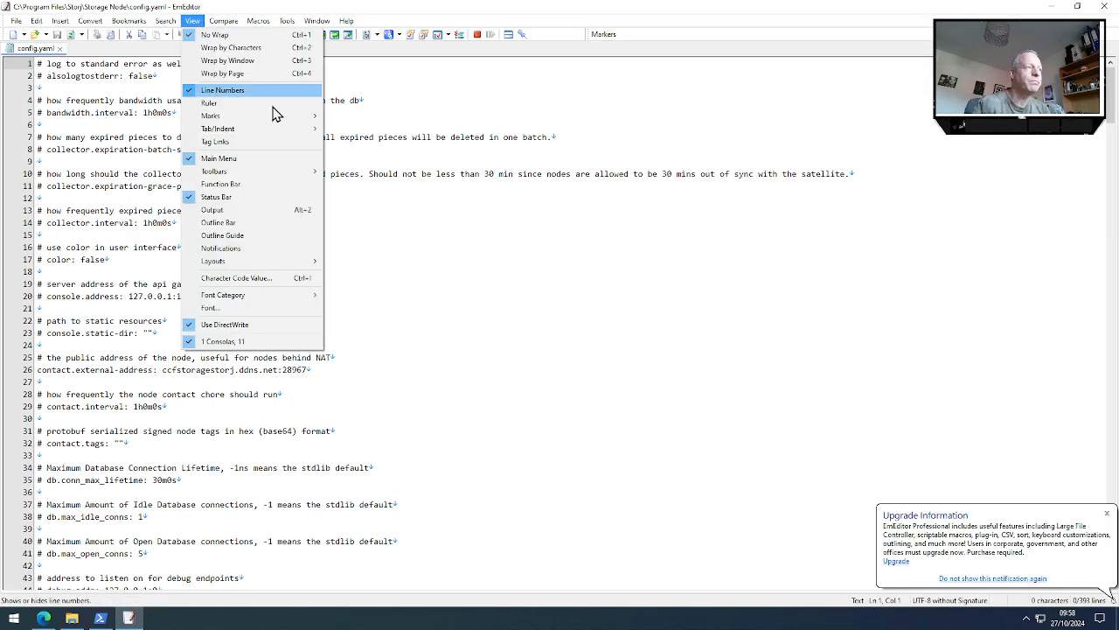
pyautogui.click(389, 247)
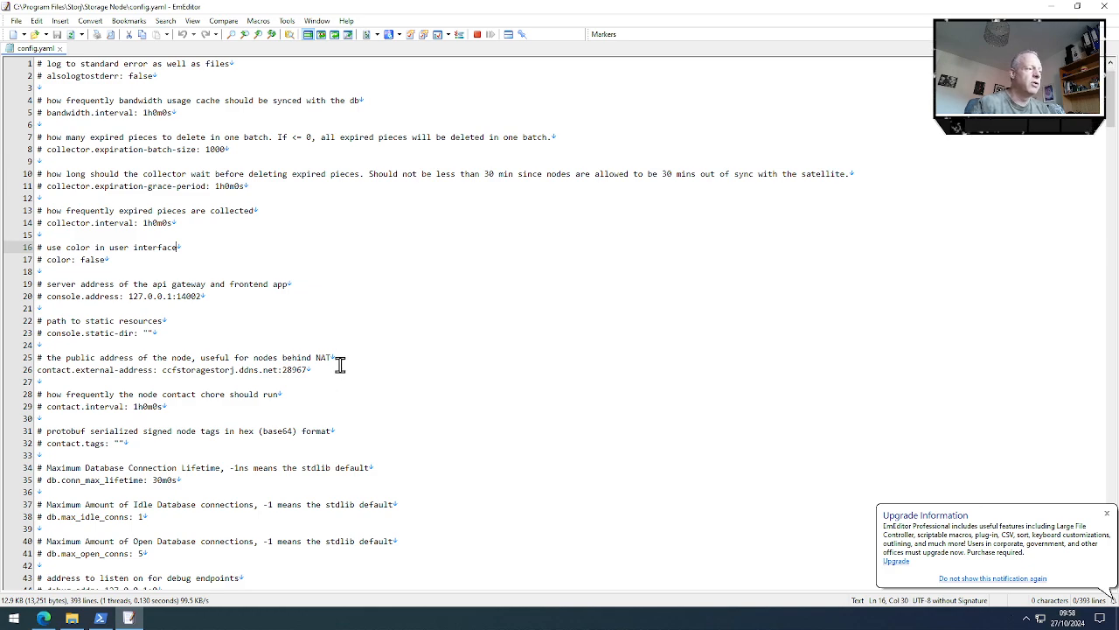
# Find the minimum log level setting in config.yaml, highlight the log.level line, and close EmEditor
pyautogui.scroll(-9, 341, 358)
pyautogui.scroll(-12, 341, 355)
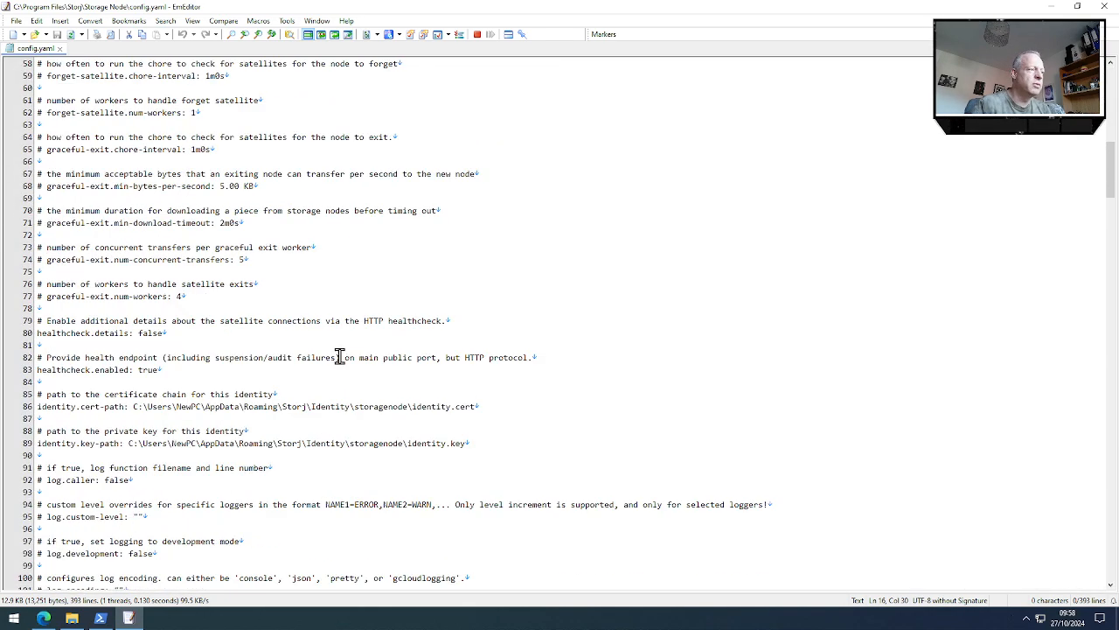
pyautogui.scroll(-4, 337, 357)
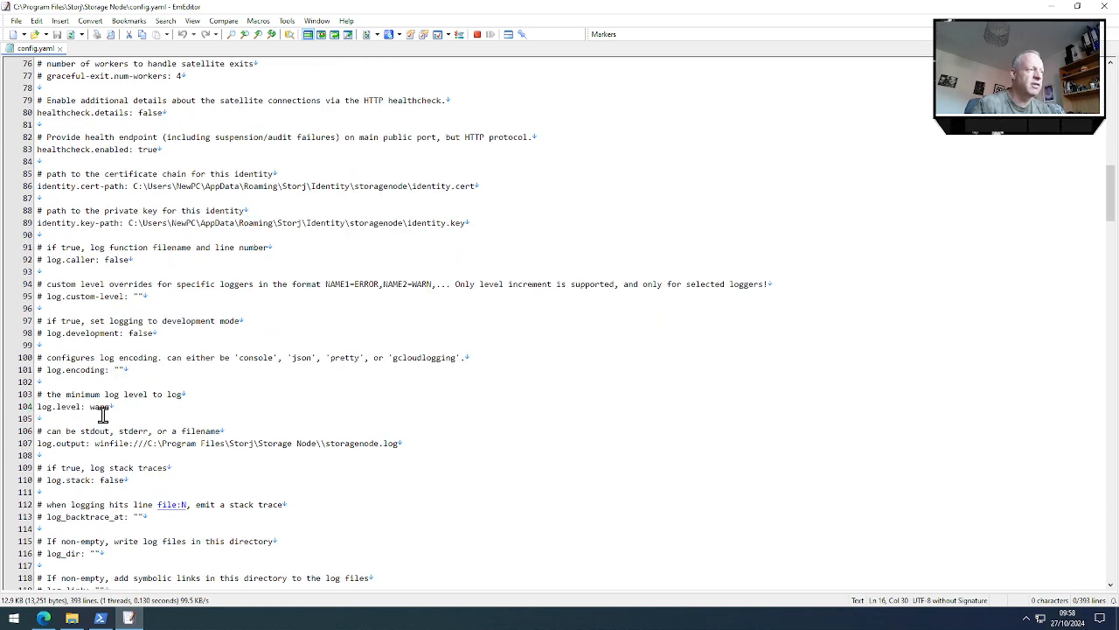
pyautogui.click(26, 407)
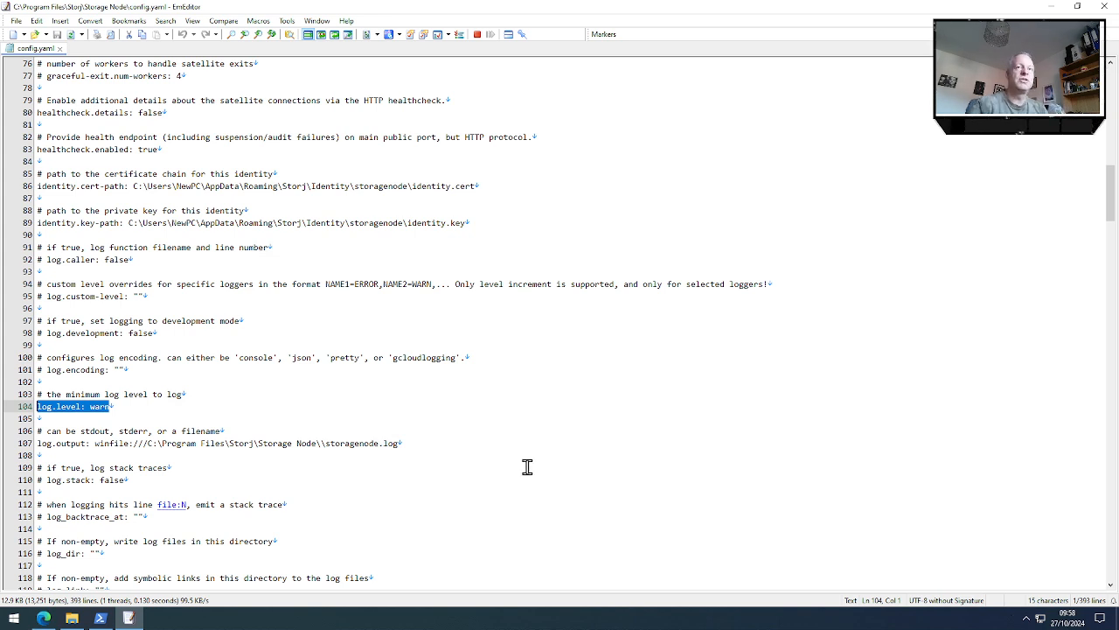
pyautogui.click(1103, 7)
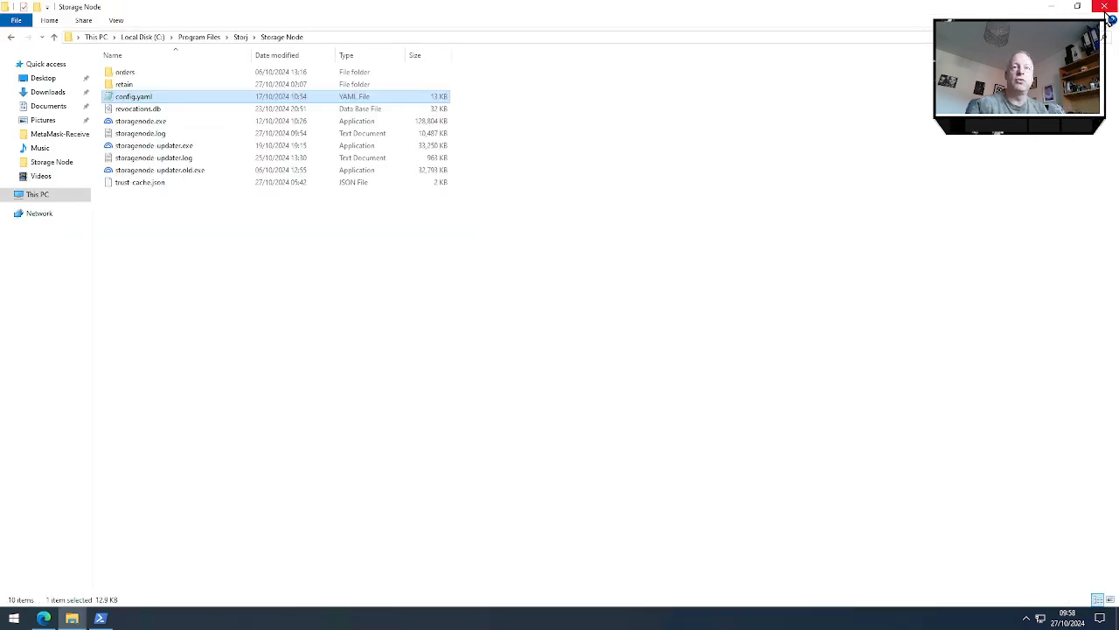
# Check the modified dates and sizes of storagenode-updater.log and storagenode.log, and close the Storage Node folder
pyautogui.click(171, 159)
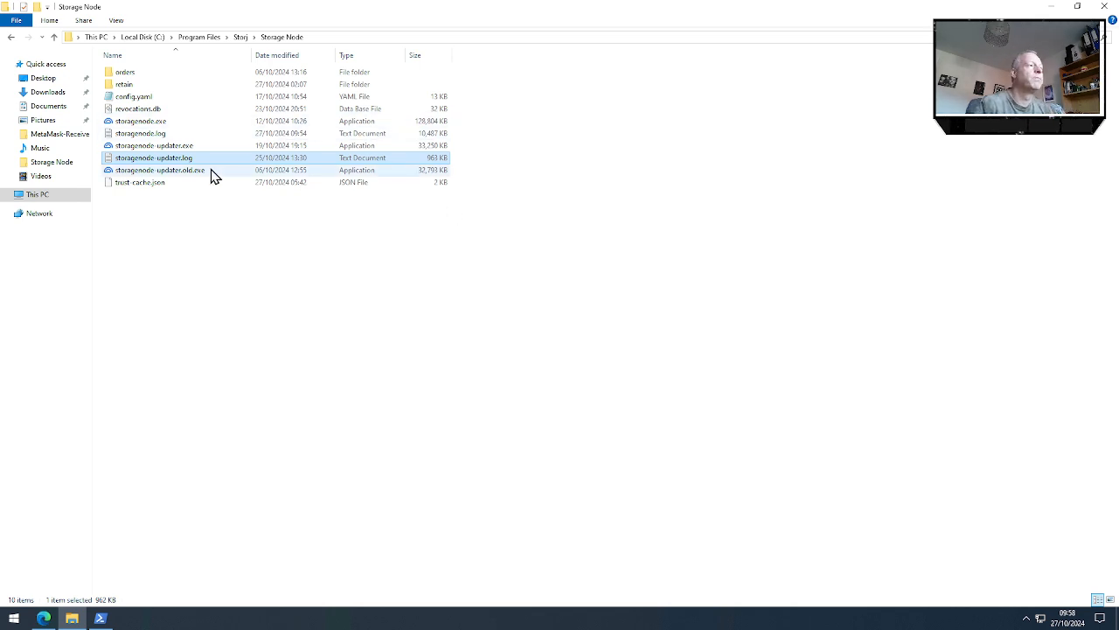
pyautogui.click(153, 134)
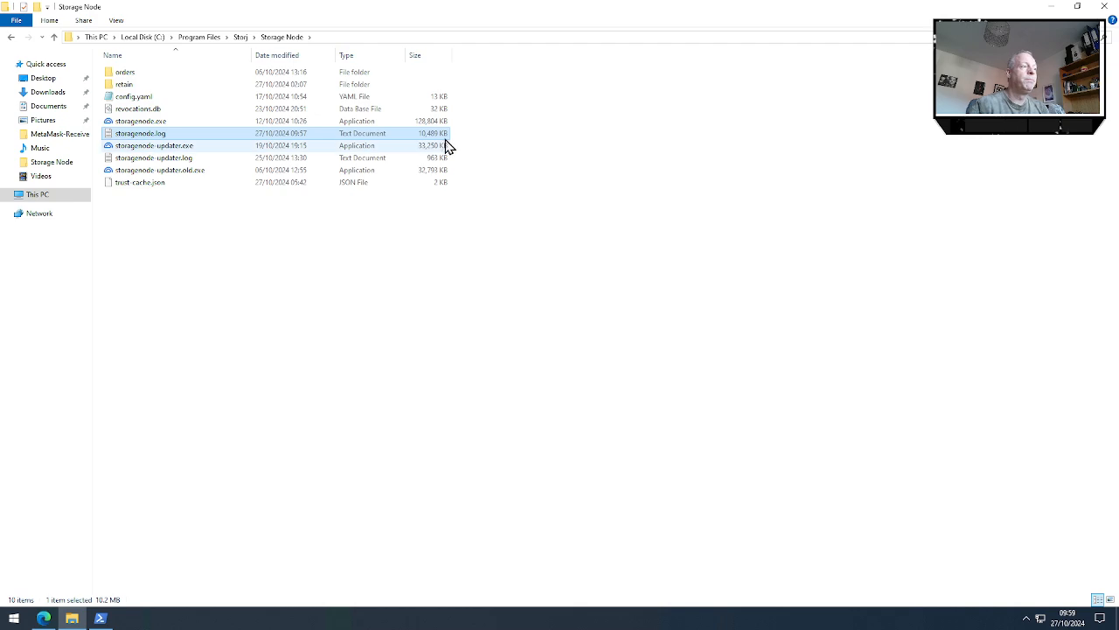
pyautogui.click(1103, 6)
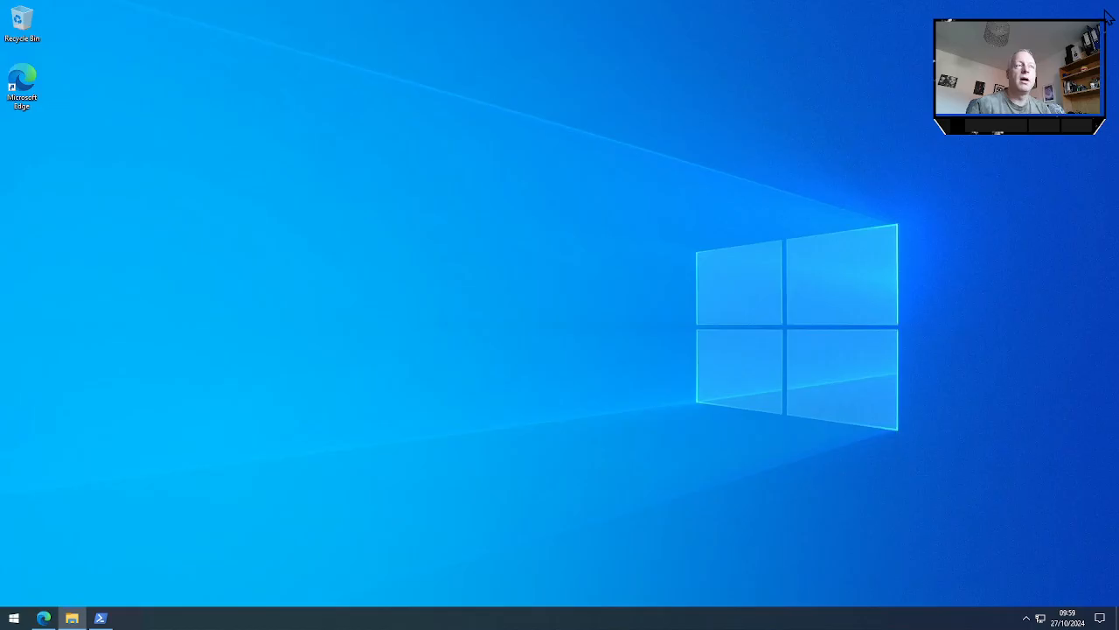